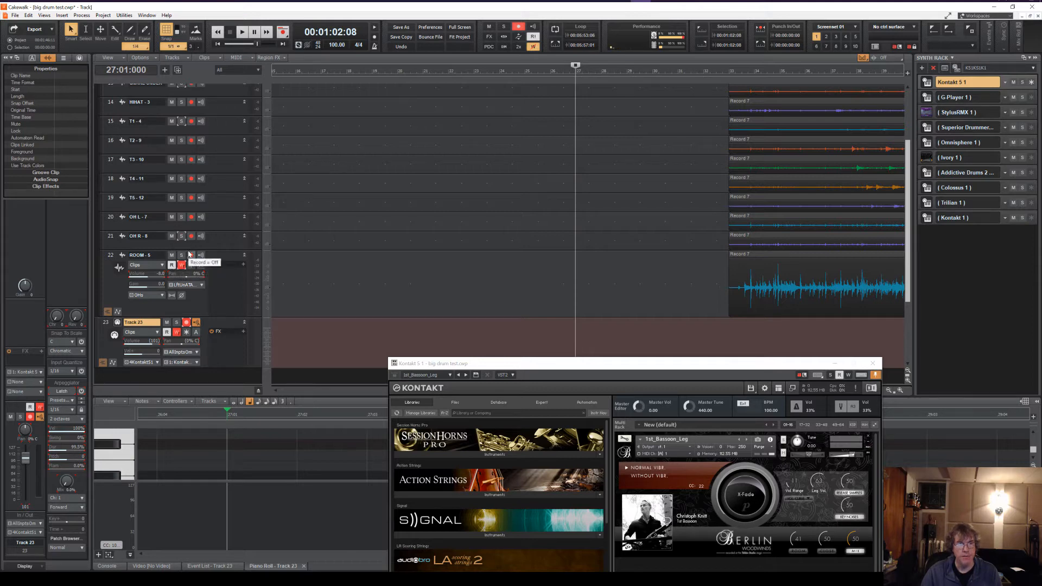
Turn off automation write on Track 23 and make the ROOM track above it the active track.
left_click_drag(189, 249, 193, 248)
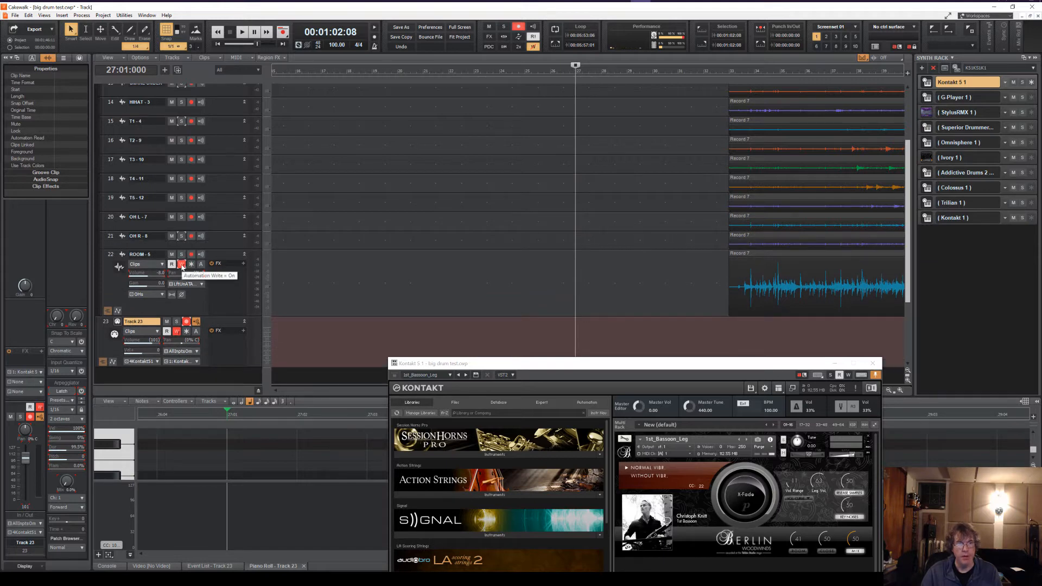
left_click(177, 331)
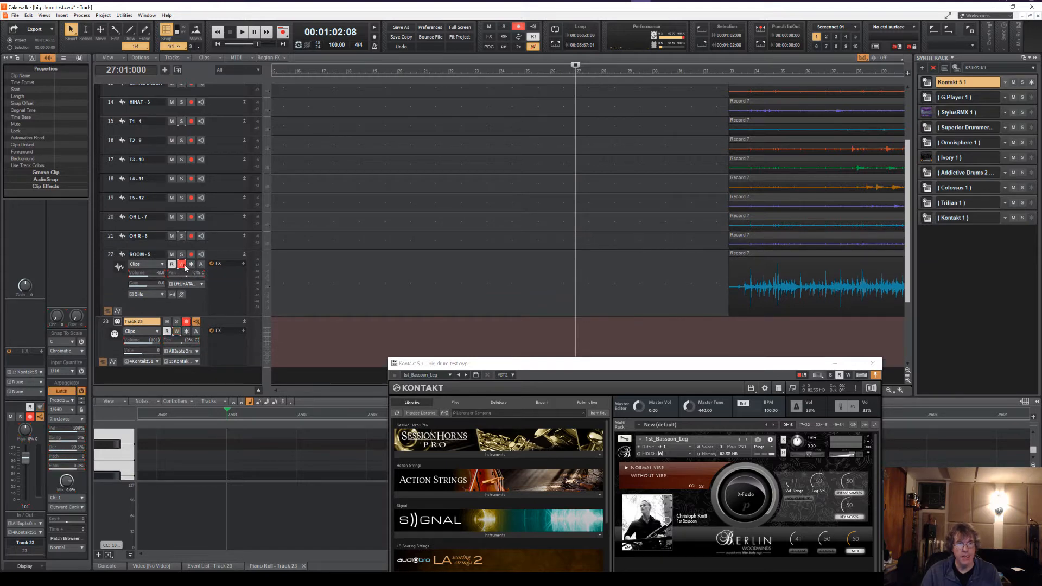
left_click(195, 296)
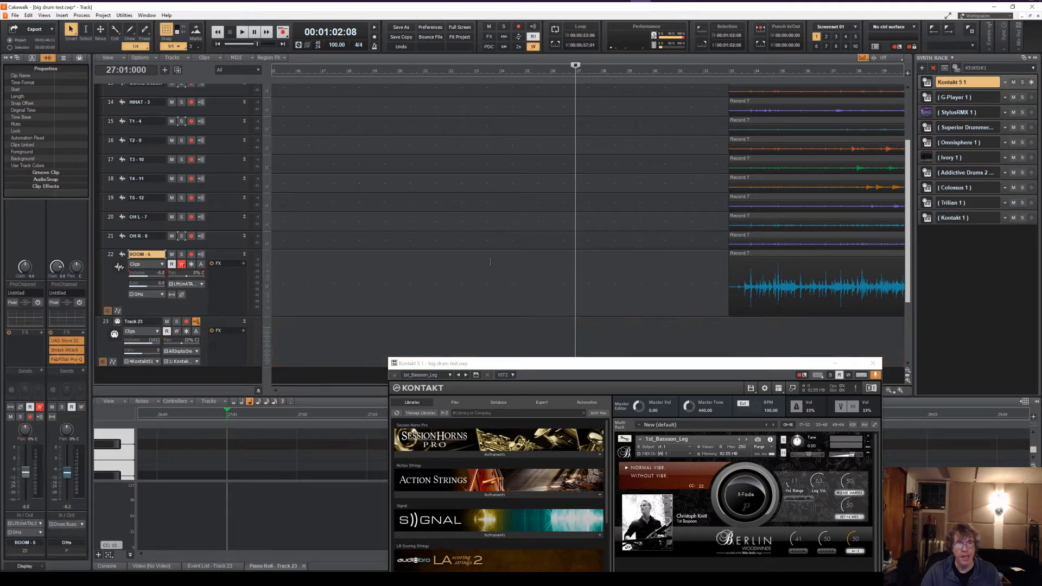
Play from measure 31 and write freehand pan and volume automation moves on the ROOM track before stopping playback.
left_click(675, 274)
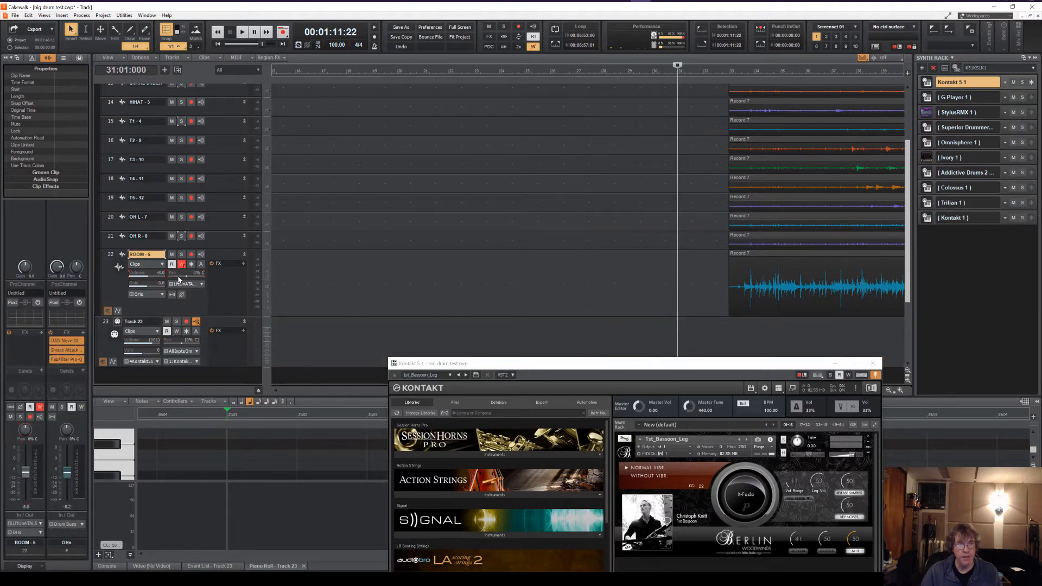
key("space")
mouse_move(179, 279)
left_mouse_down()
mouse_move(140, 274)
mouse_move(153, 273)
left_mouse_up()
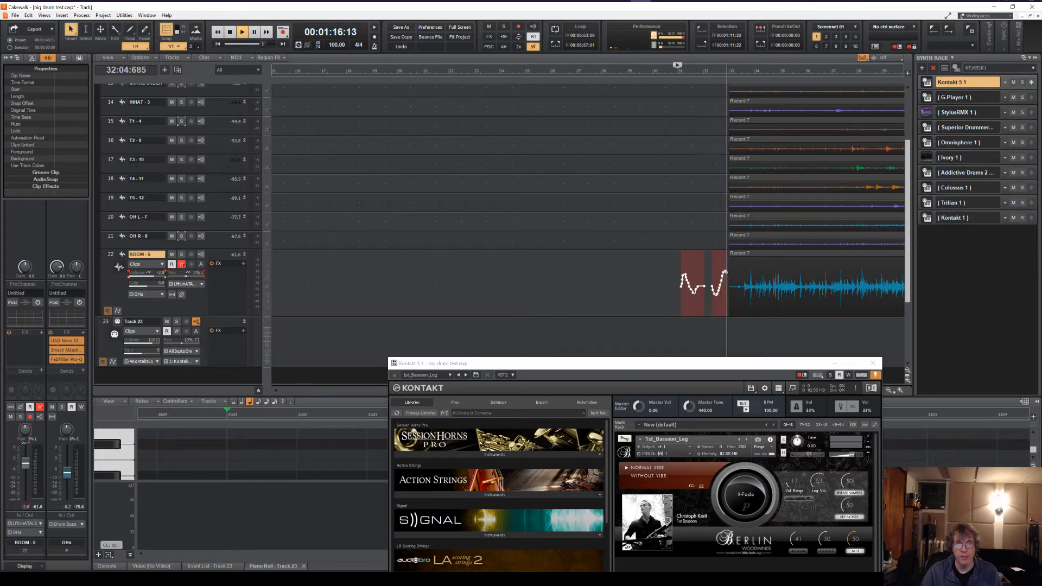
key("space")
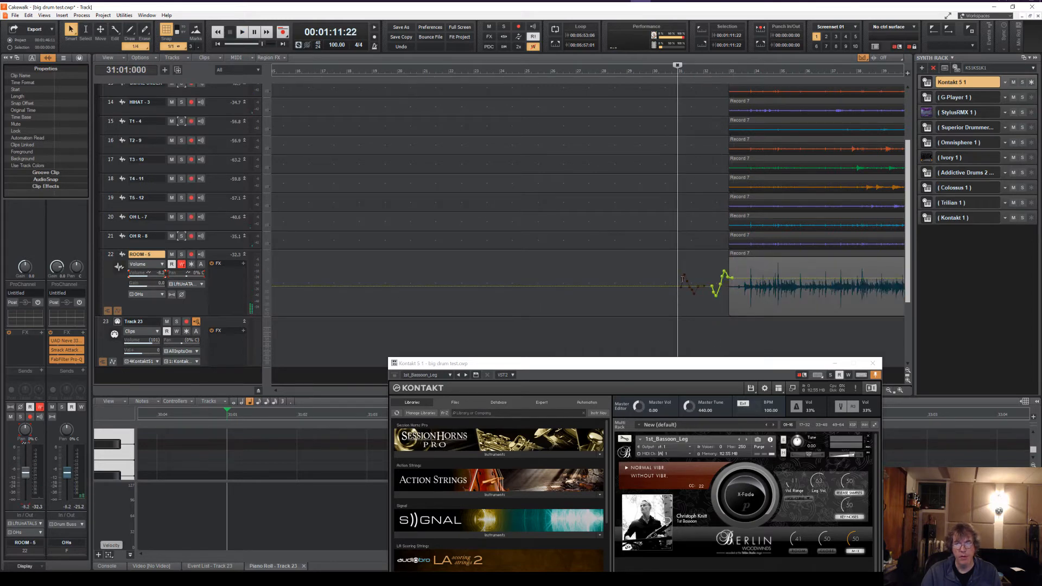
Activate the ROOM track's pan and volume envelopes in turn, and show them in separate automation lanes.
left_click(684, 278)
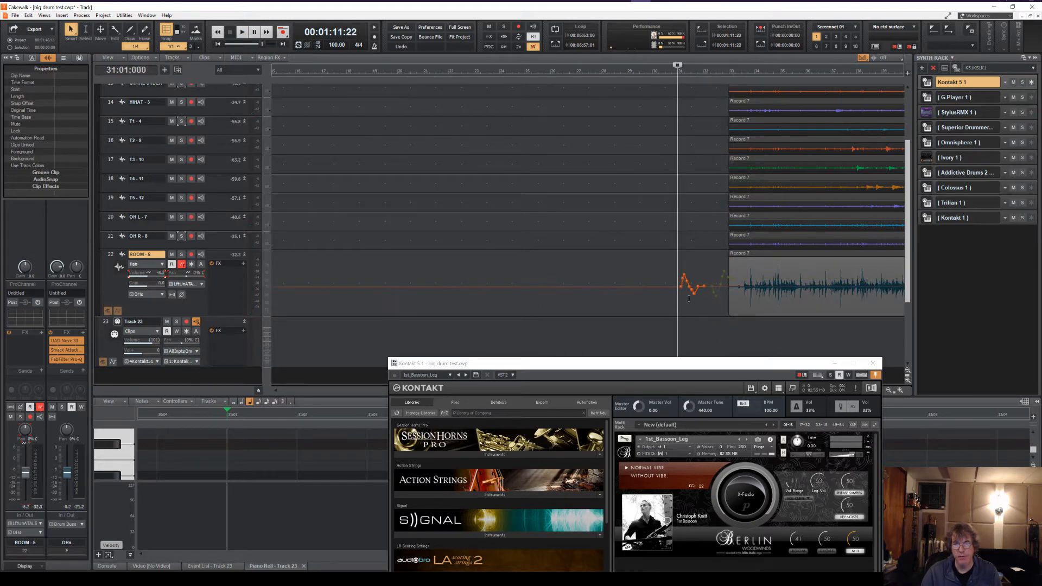
left_click_drag(679, 279, 724, 276)
left_click(725, 271)
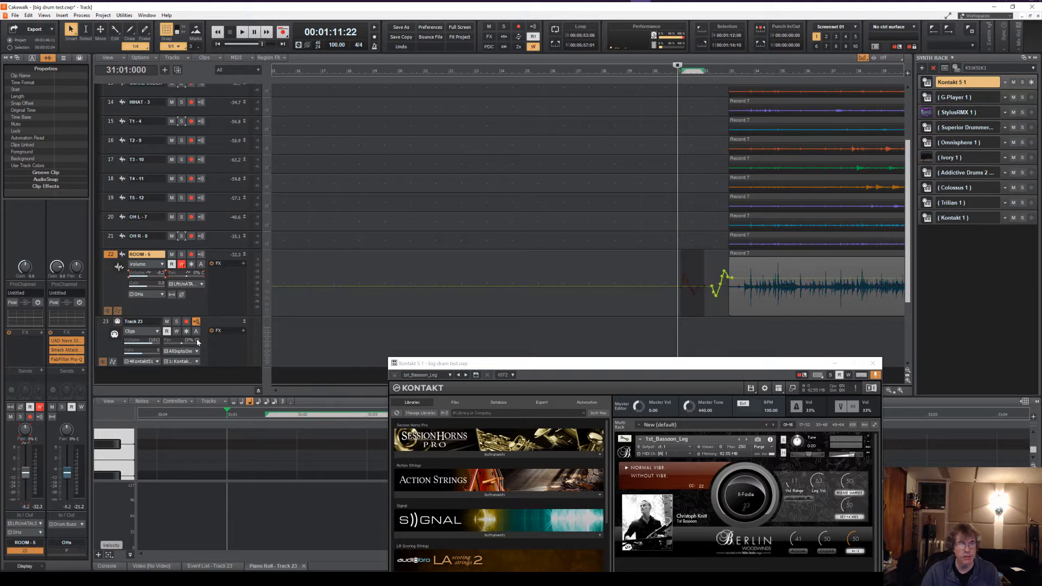
left_click(118, 312)
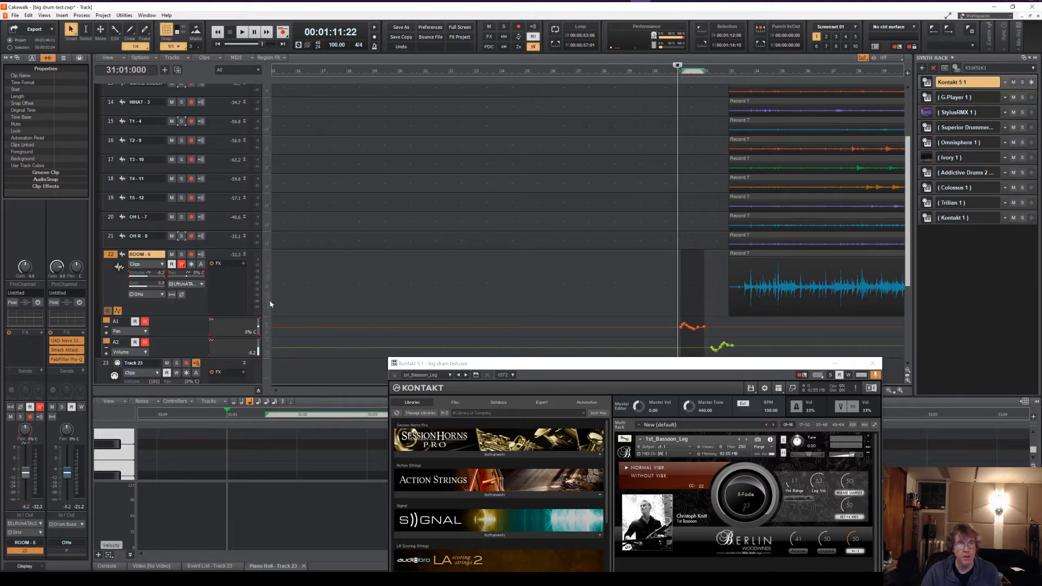
Enlarge the ROOM track's automation lanes and add a peak to the pan envelope over the beginning of the Record 7 clip.
scroll(436, 255, "down", 3)
left_click_drag(219, 213, 219, 266)
mouse_move(729, 220)
left_mouse_down()
mouse_move(777, 205)
mouse_move(767, 234)
left_mouse_up()
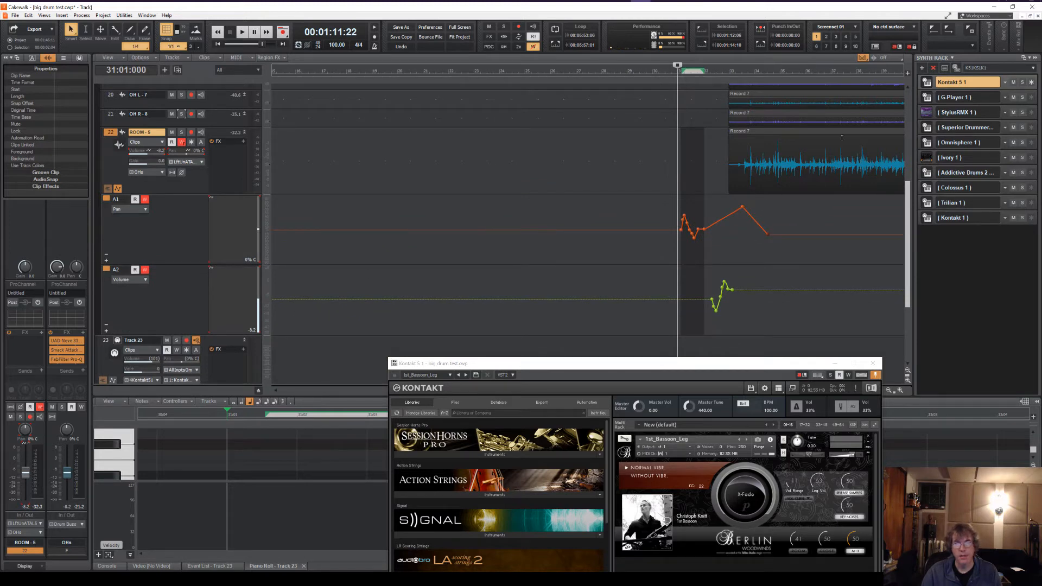
left_click_drag(700, 229, 704, 250)
key("ctrl+z")
Show the ROOM track's take lanes briefly, and collapse both its automation lanes and its take lanes.
left_click(108, 190)
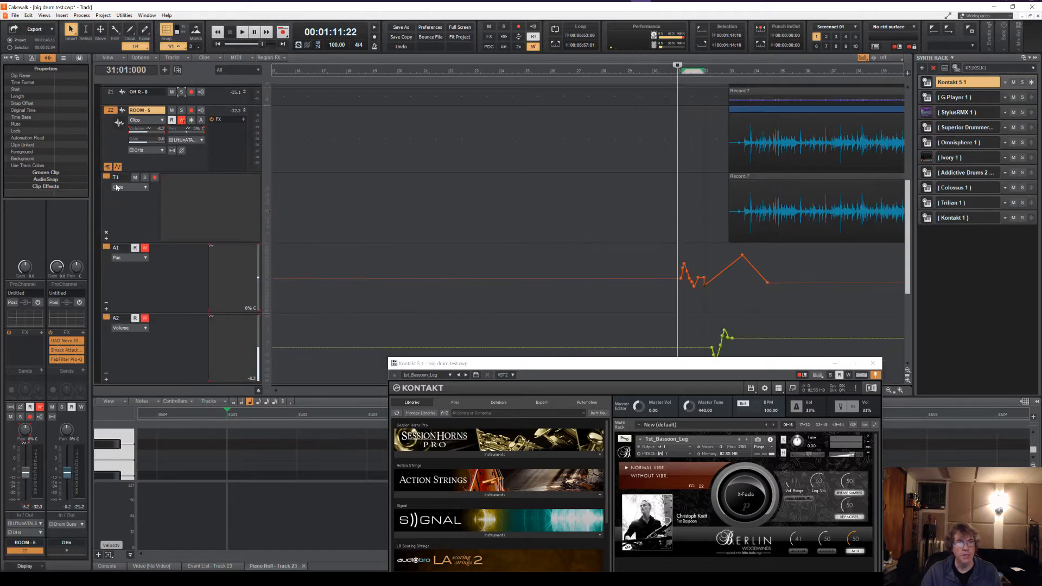
left_click(118, 166)
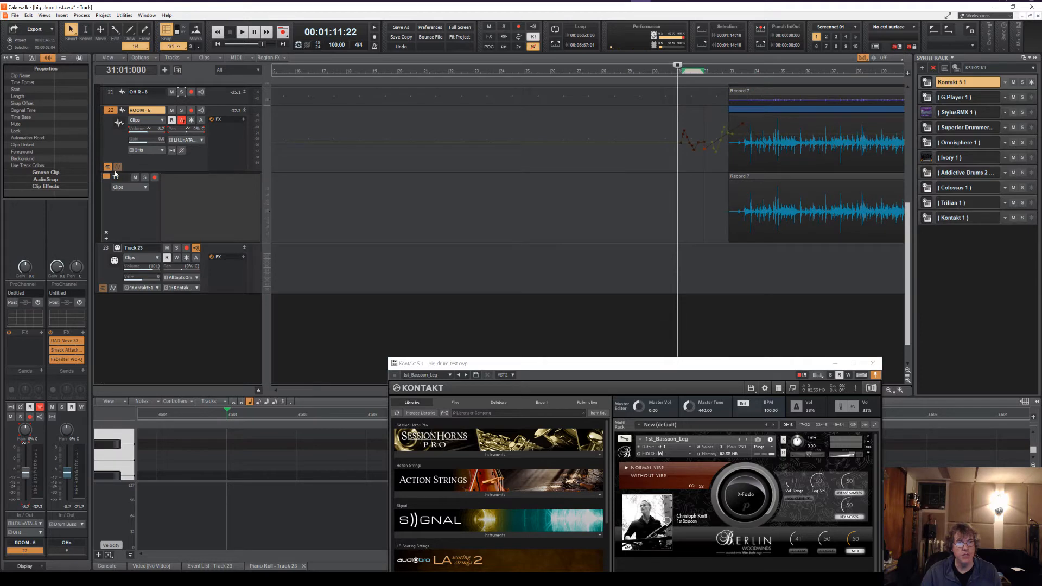
left_click(108, 168)
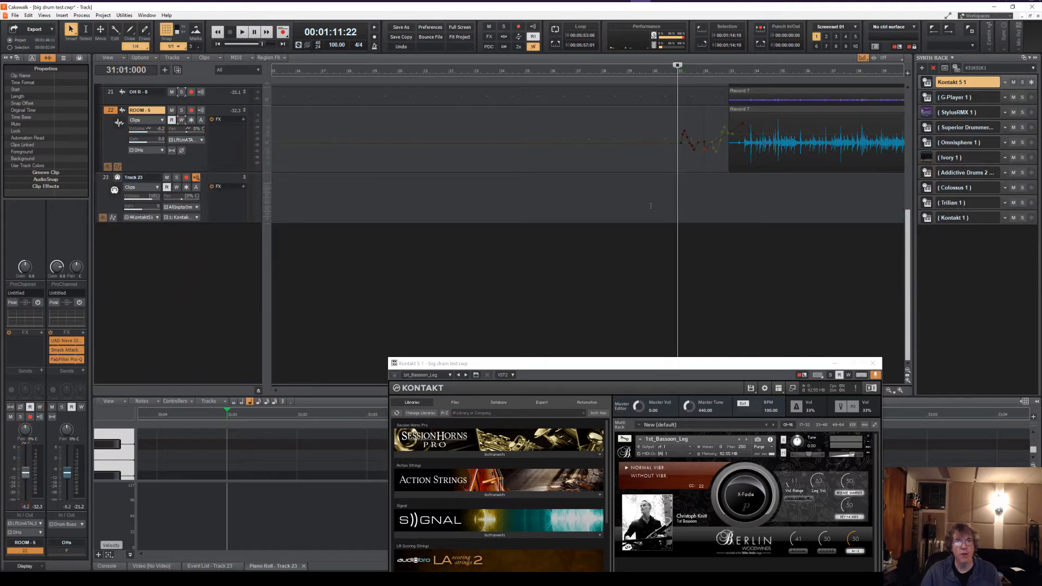
Arm Track 23 for recording and bring the Kontakt 5 window with the 1st_Bassoon_Leg instrument into fuller view.
scroll(173, 199, "up", 1)
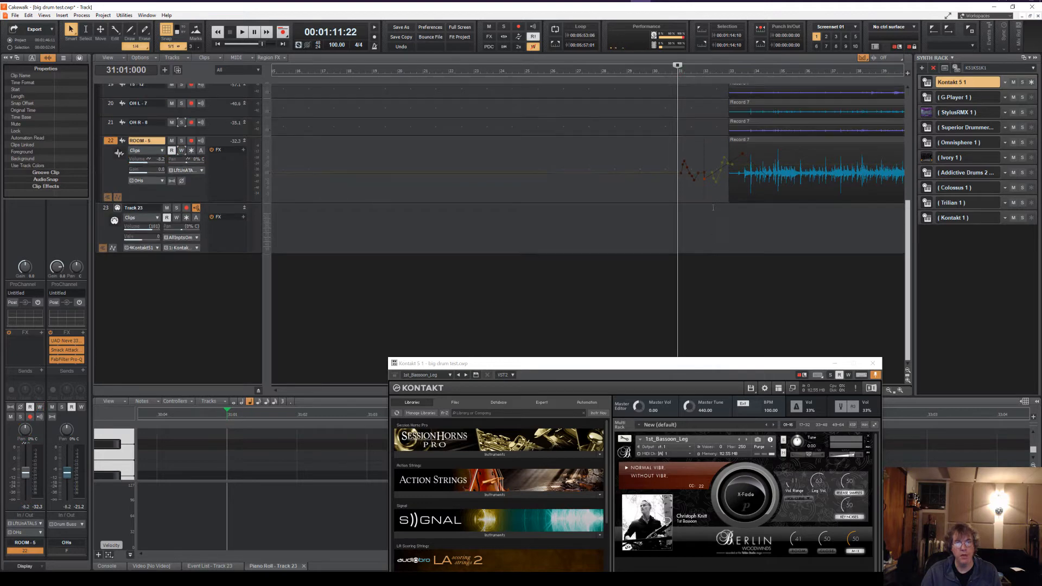
left_click(186, 208)
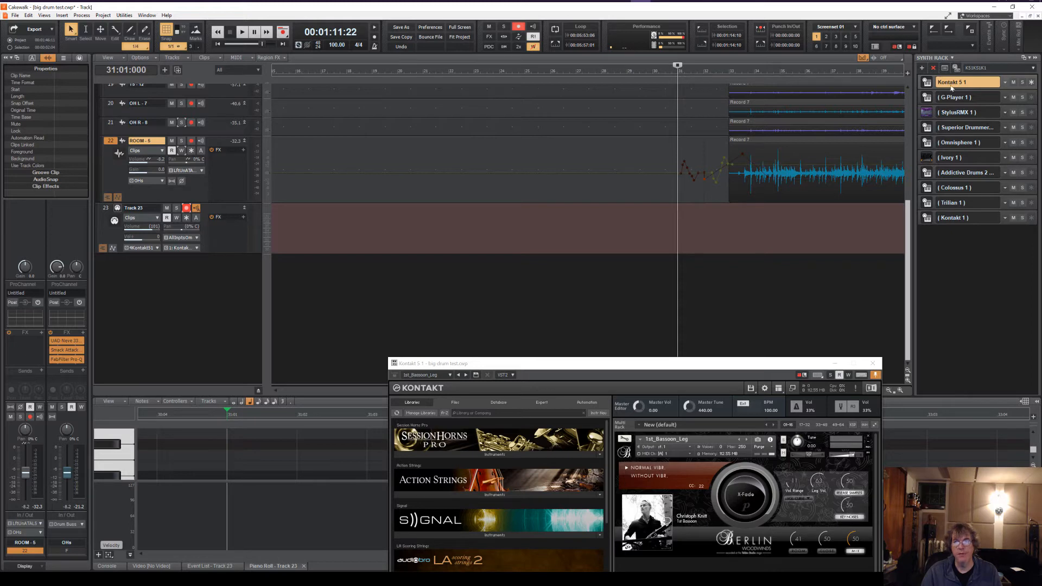
left_click(932, 84)
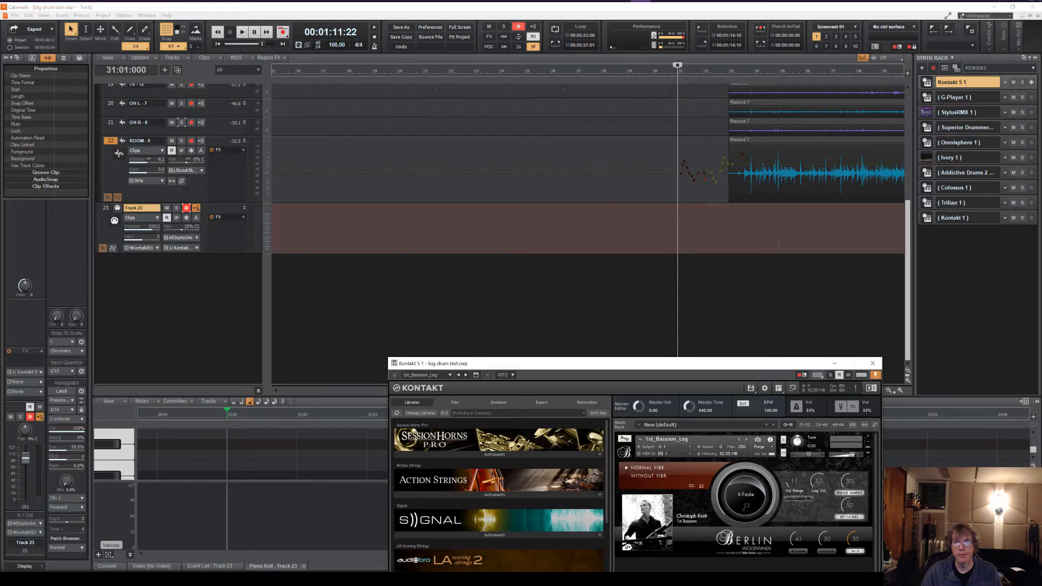
left_click_drag(728, 361, 709, 276)
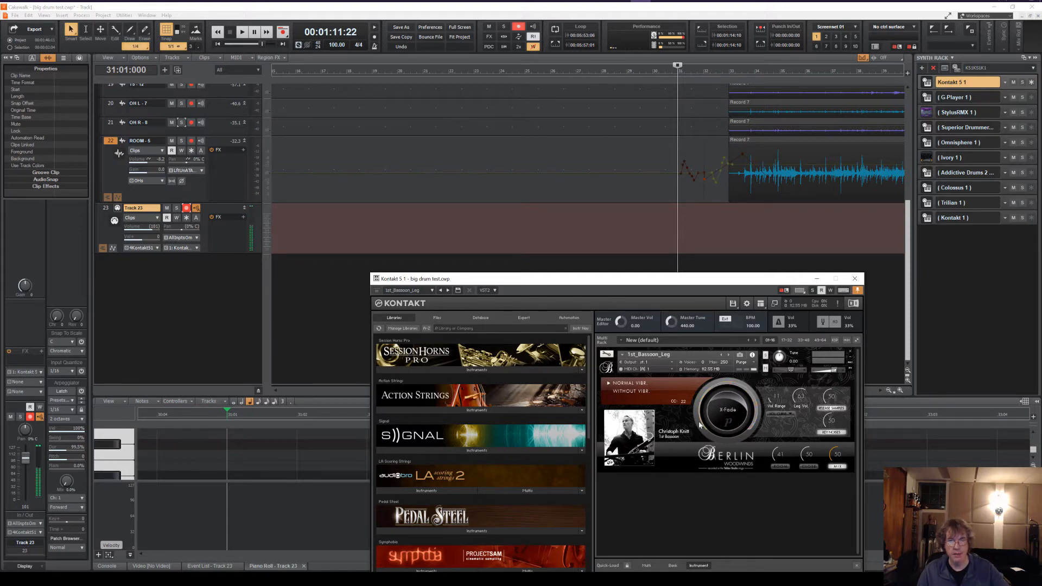
Record a short MIDI bassoon phrase on Track 23 starting from measure 27, and play the take back.
left_click(692, 232)
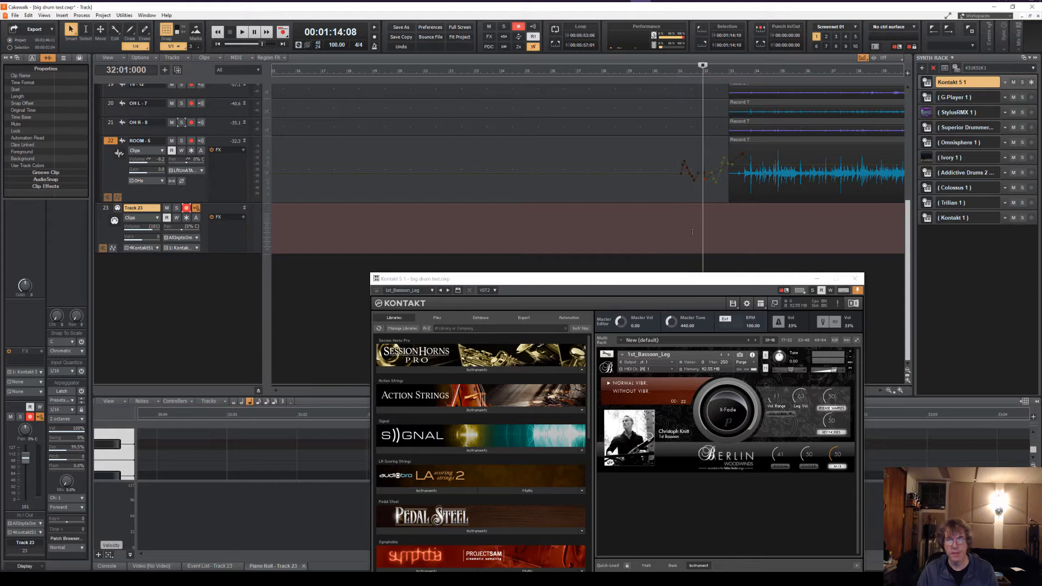
left_click(625, 237)
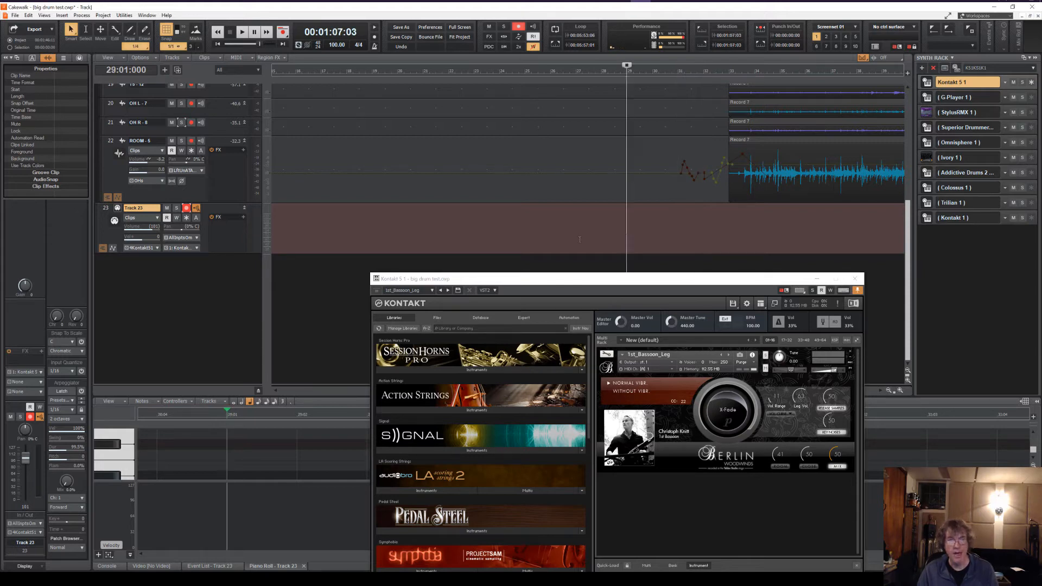
left_click(573, 241)
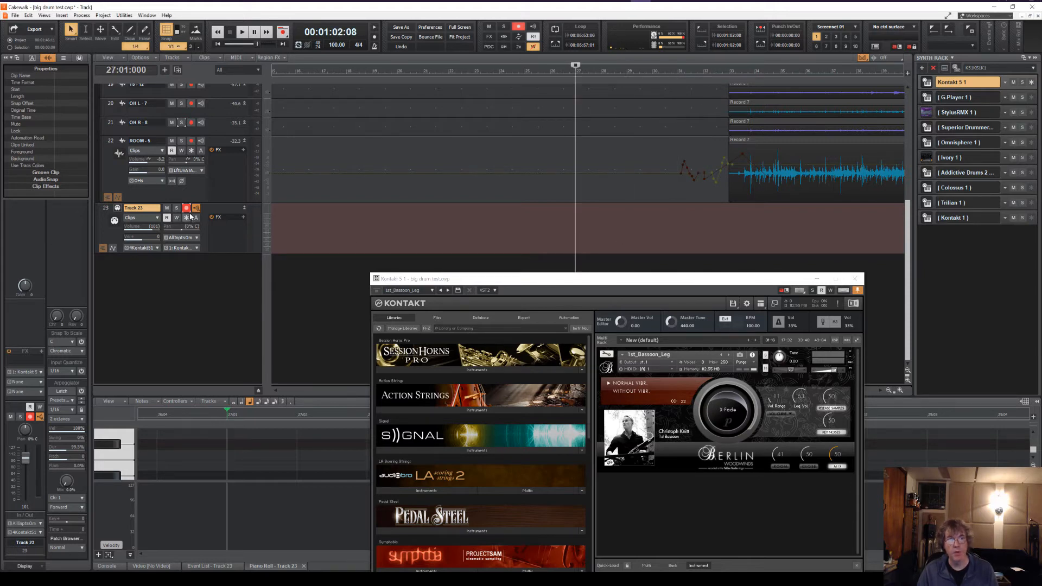
key("space")
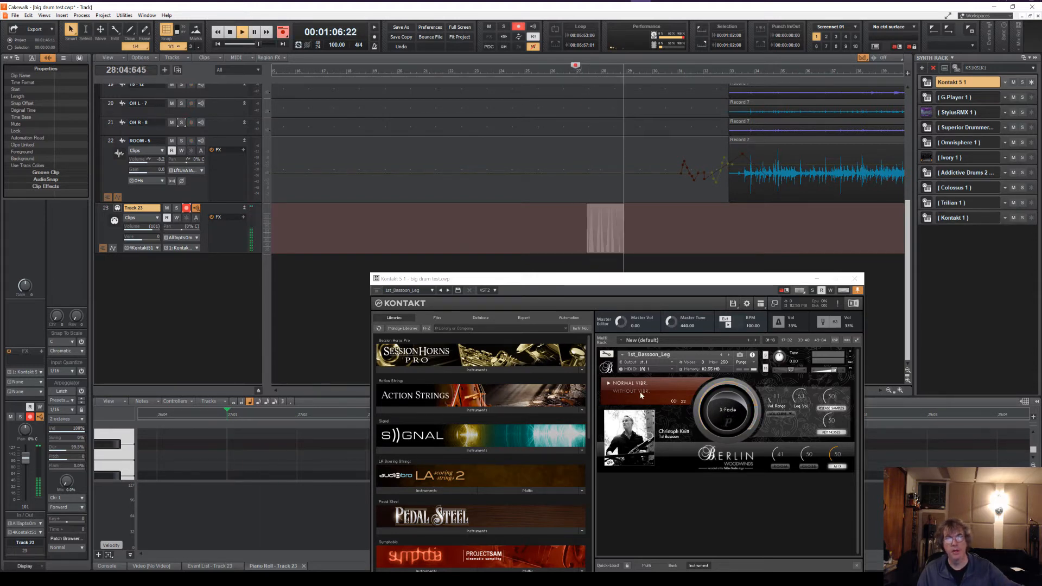
key("space")
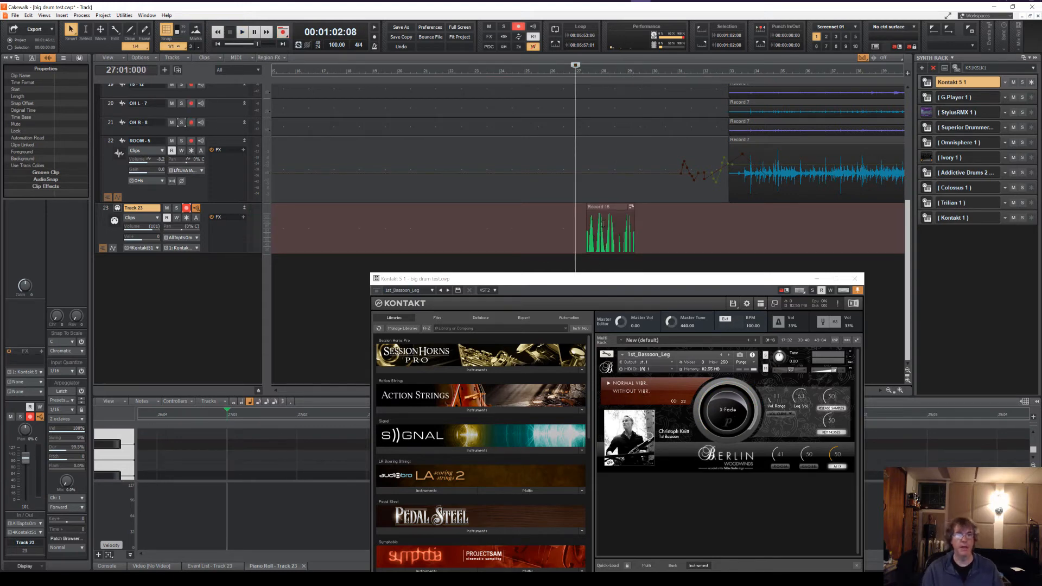
key("space")
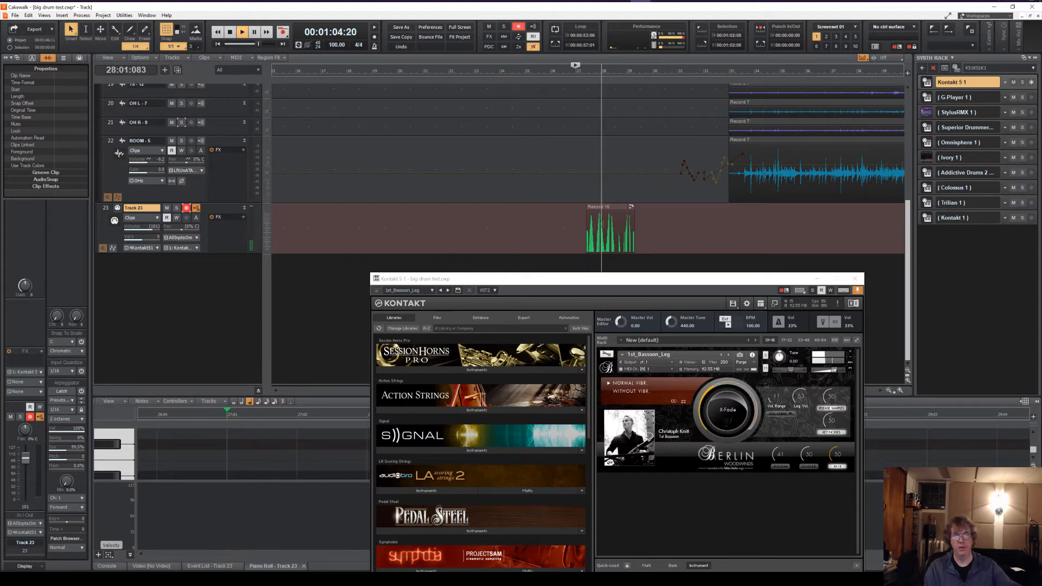
key("space")
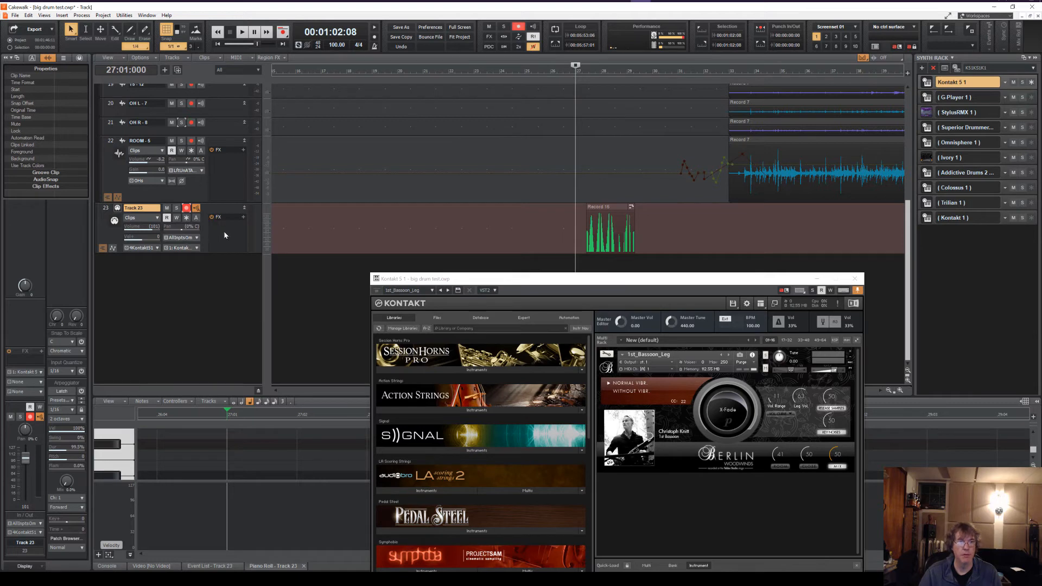
Inspect the MIDI input source options of Track 23 without changing them, and select the recorded MIDI clip.
left_click(192, 238)
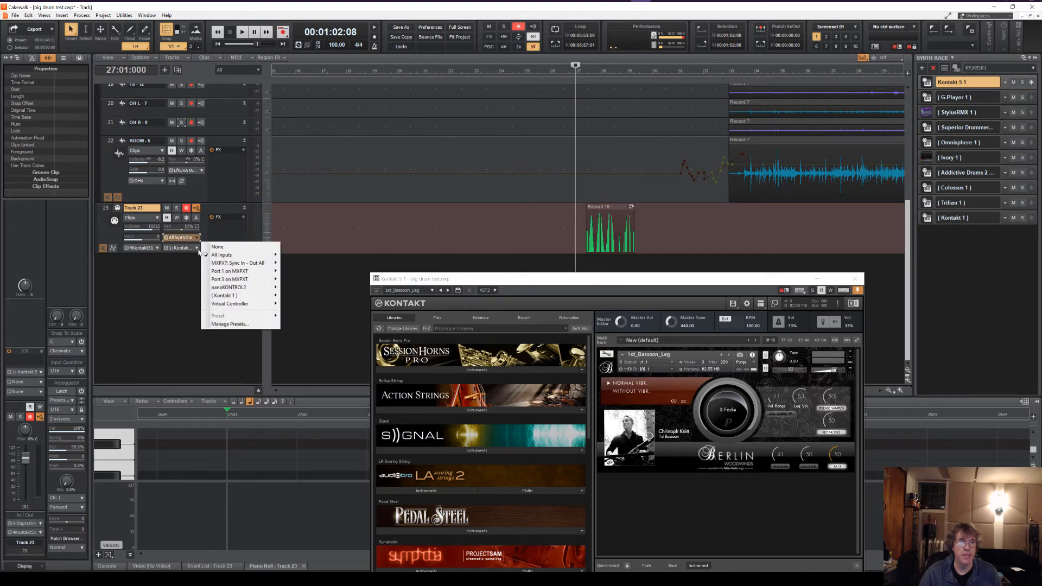
mouse_move(219, 254)
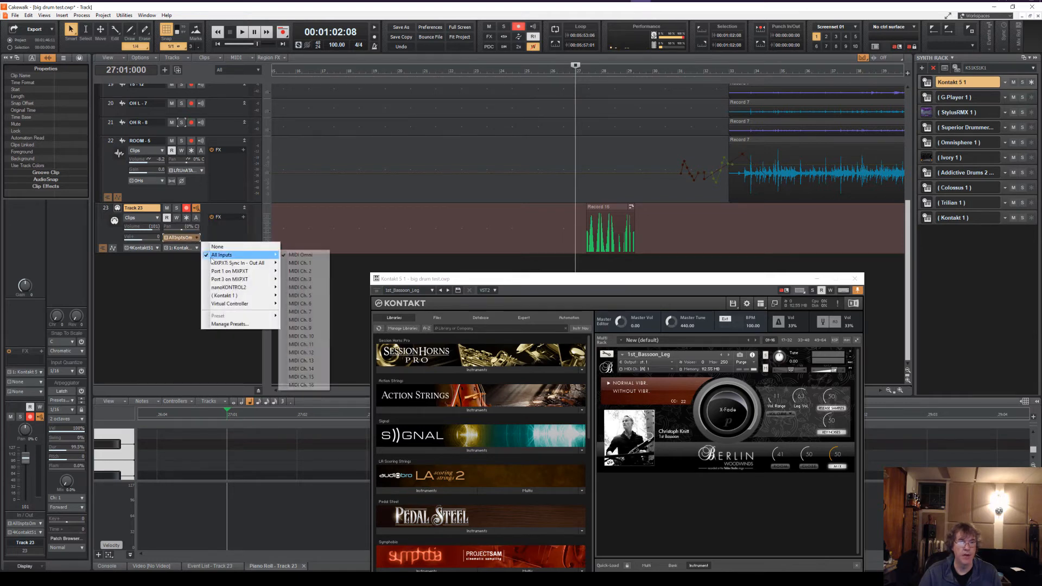
left_click(156, 282)
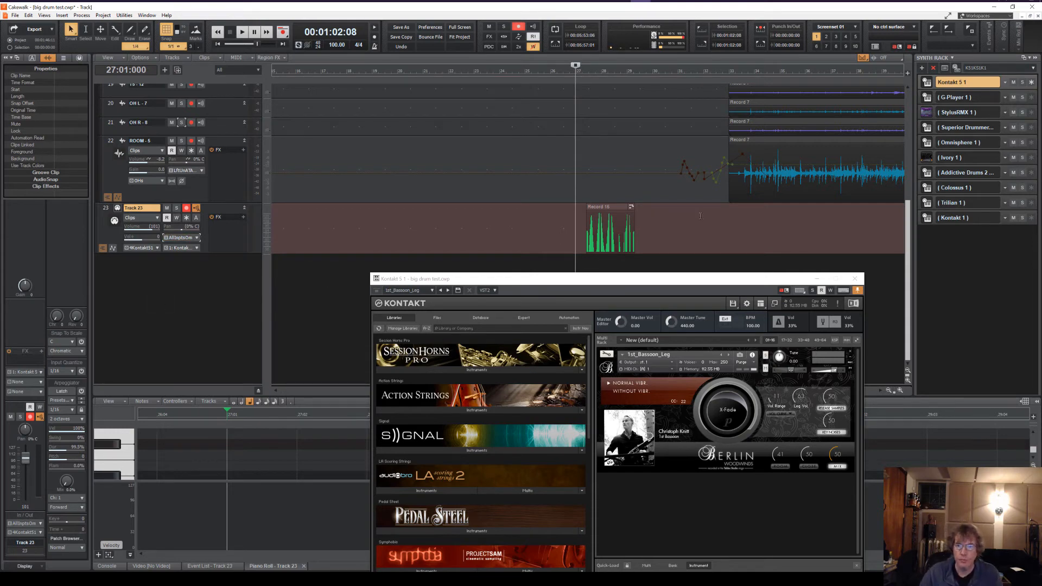
left_click(611, 231)
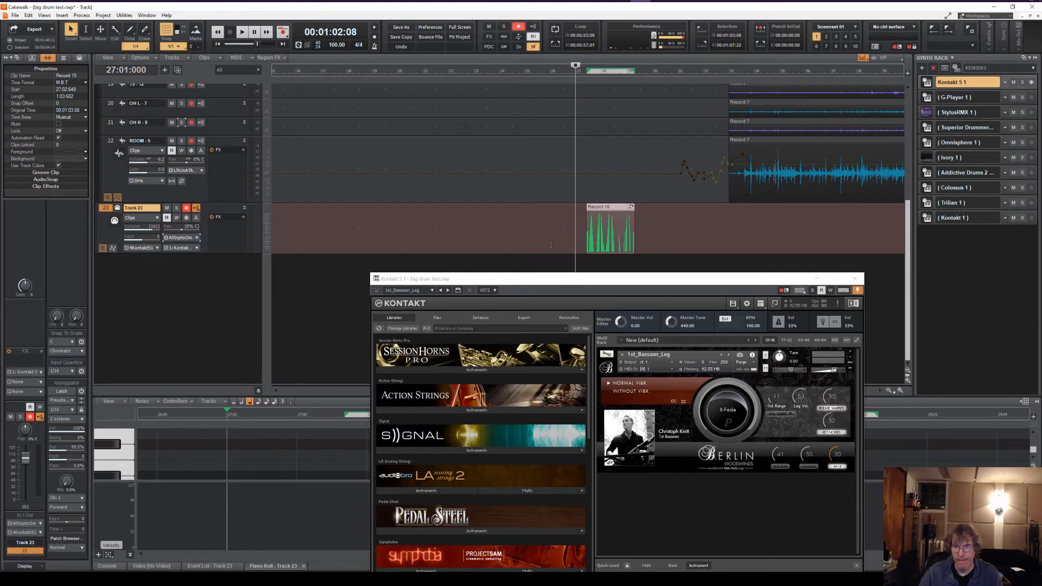
Switch the audio effects plug-in layout to Sort by Manufacturer from the ROOM track's FX rack.
right_click(216, 179)
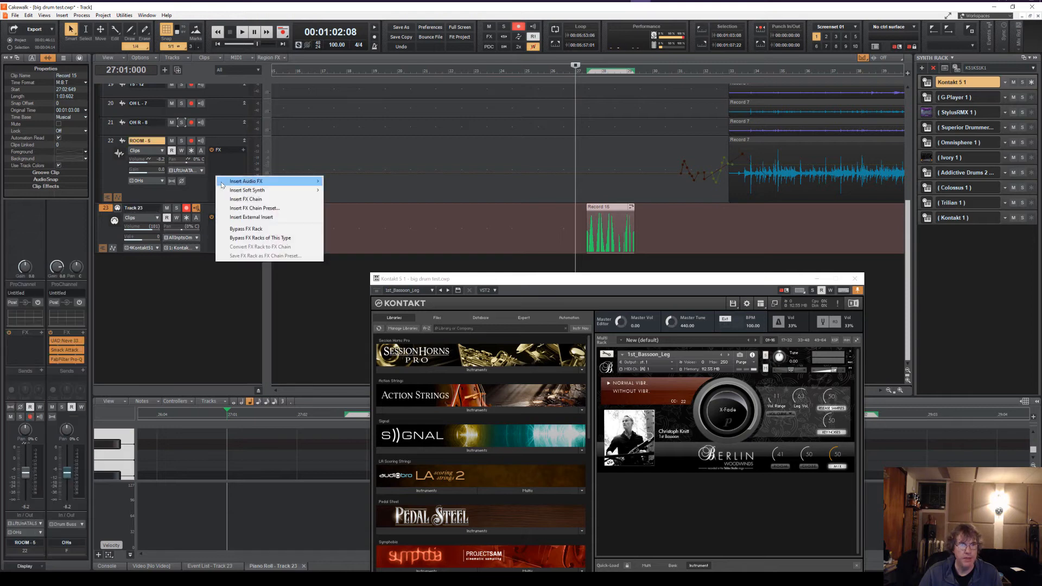
mouse_move(282, 181)
left_click(347, 195)
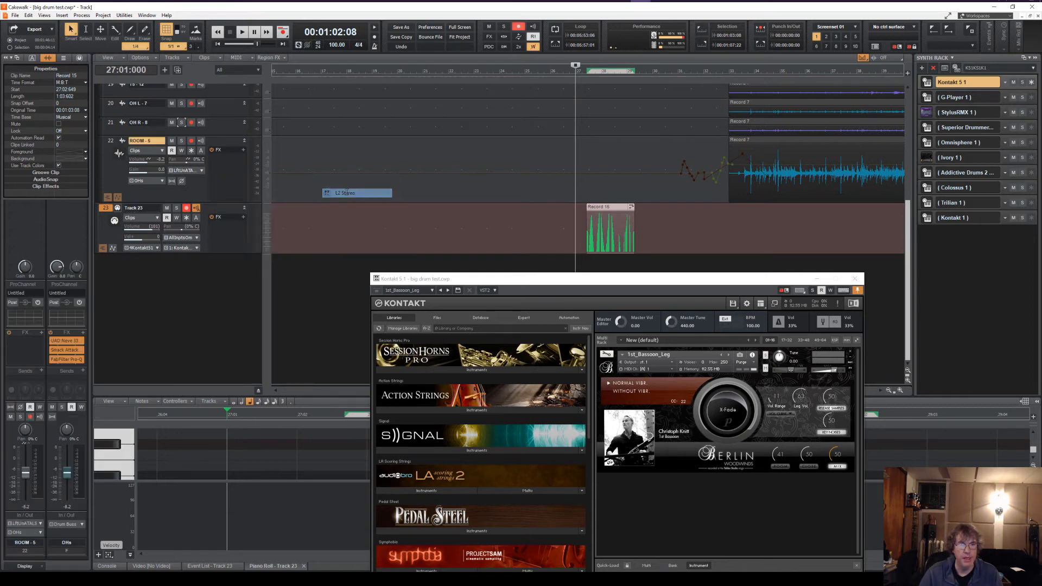
right_click(223, 170)
mouse_move(250, 174)
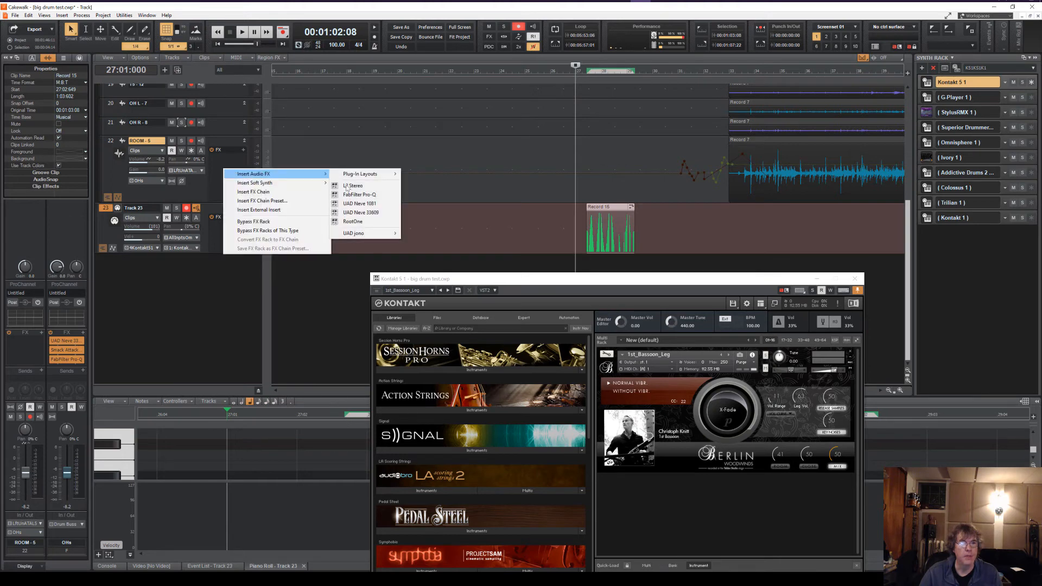
mouse_move(365, 176)
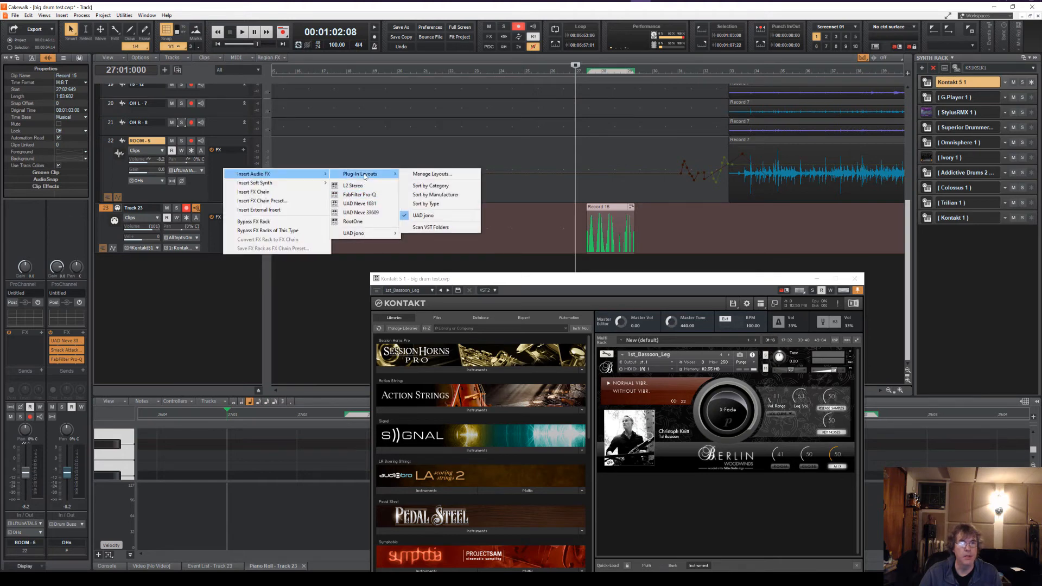
left_click(418, 195)
Insert the Waves RVox Stereo plug-in into the ROOM track's FX rack.
right_click(208, 180)
right_click(235, 164)
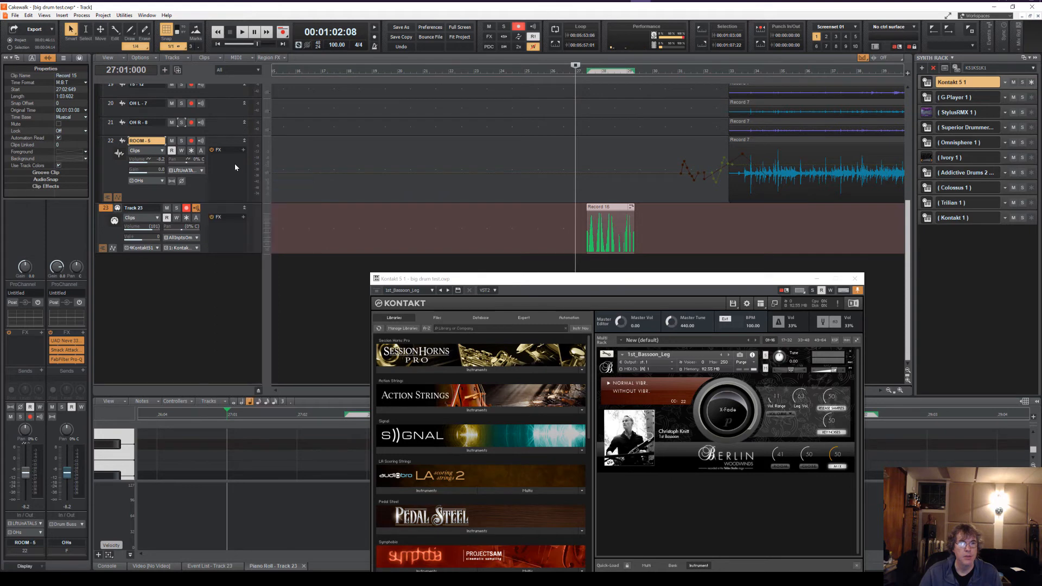
right_click(234, 164)
left_click(259, 169)
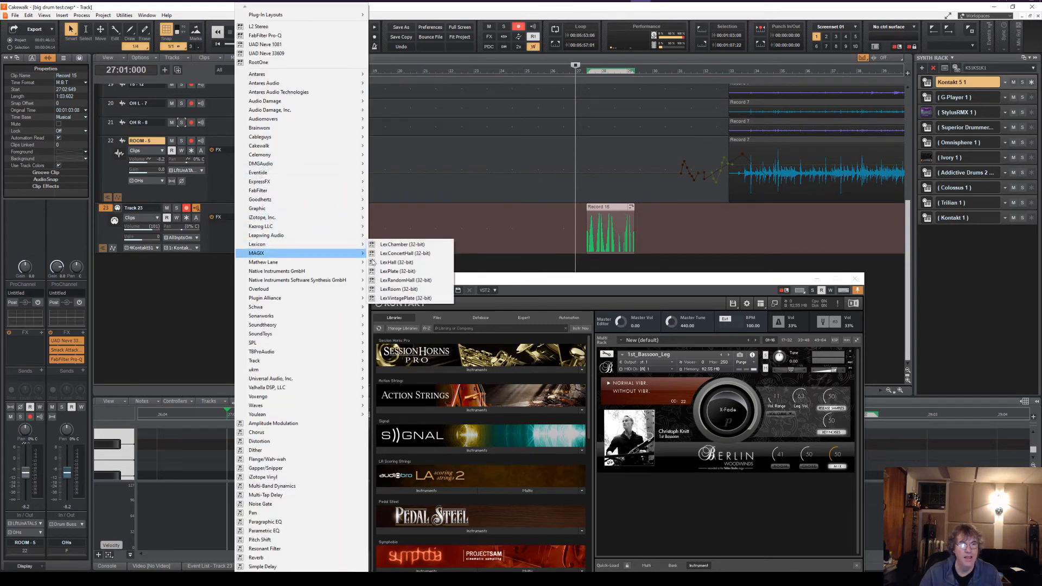
mouse_move(301, 405)
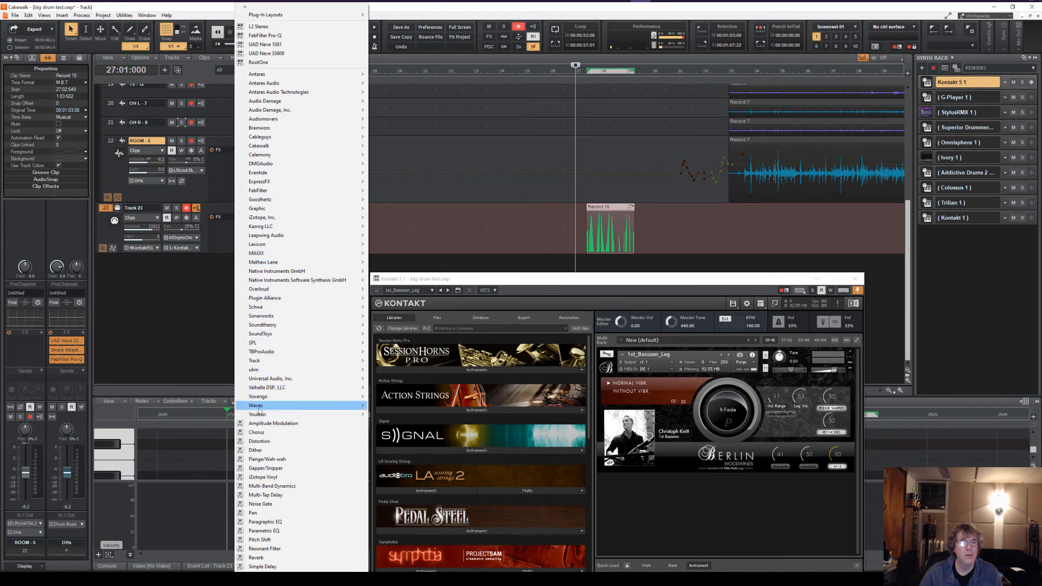
mouse_move(260, 407)
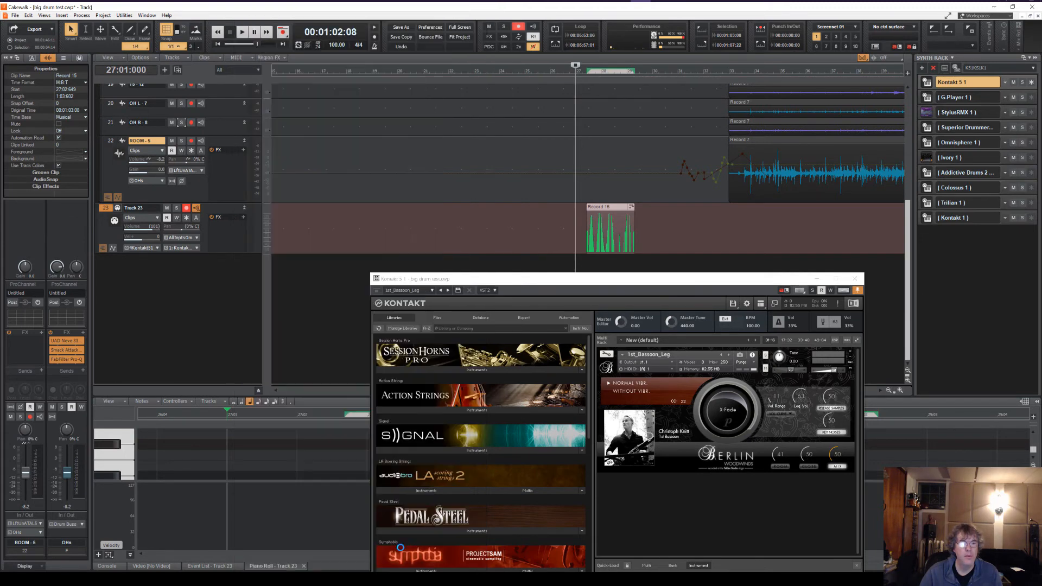
left_click(392, 550)
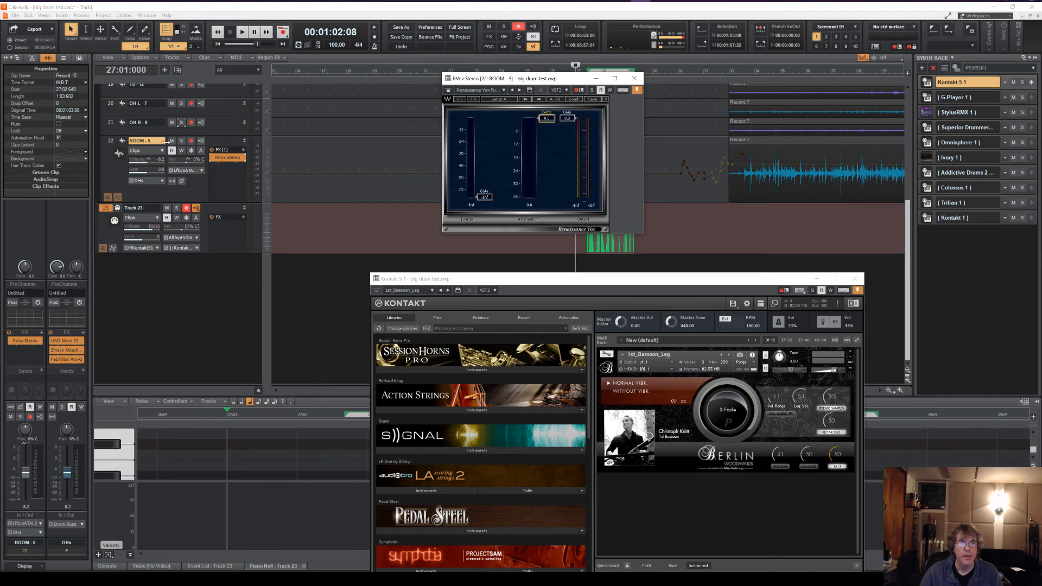
Enable automation write on the ROOM track and record RVox Comp automation during playback from measure 25, with the plug-in window moved lower.
left_click(181, 151)
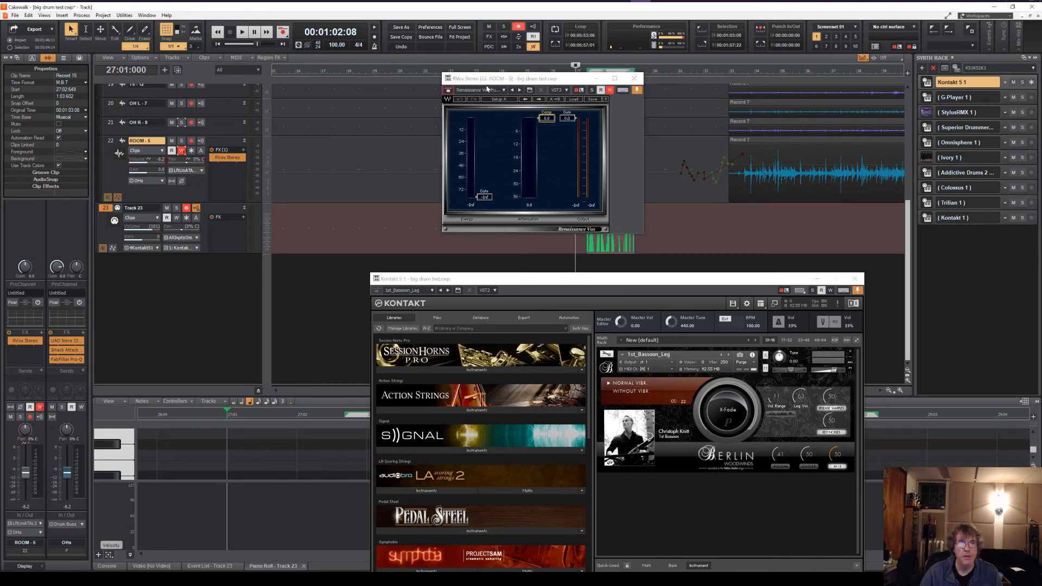
left_click_drag(486, 83, 411, 206)
left_click(525, 160)
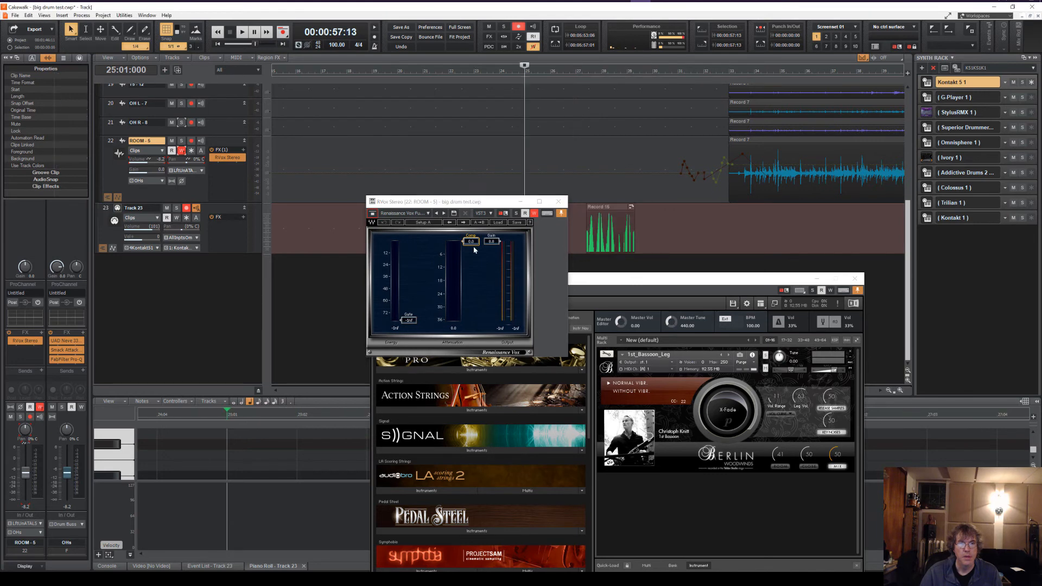
key("space")
left_click_drag(471, 243, 471, 259)
key("space")
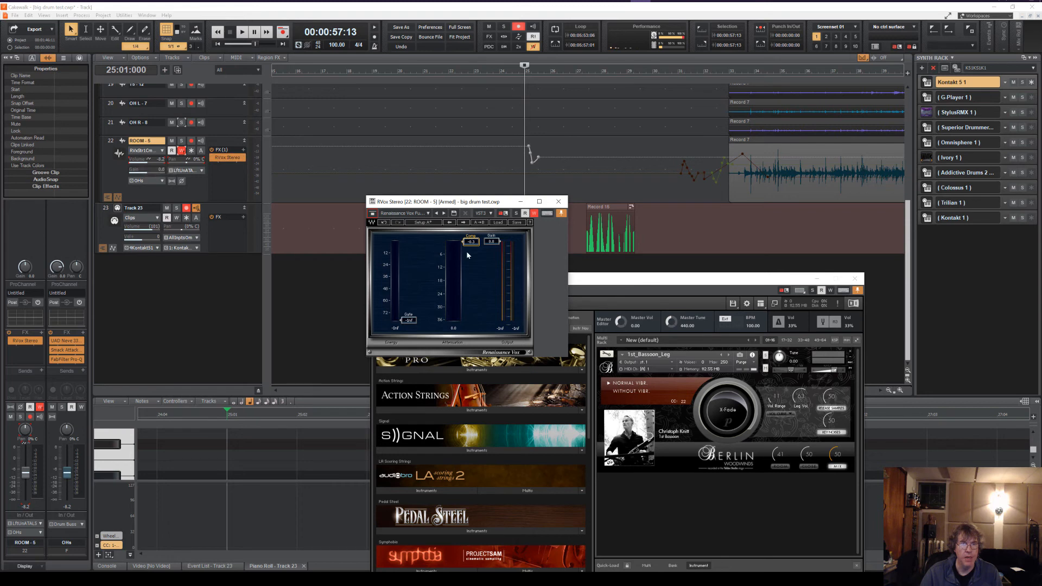
Record automation of the RVox Gain control on the ROOM track during playback from measure 25.
key("space")
left_click_drag(496, 241, 495, 264)
key("space")
Expand the ROOM track's automation lanes to review its envelopes, collapse them again, and close the RVox Stereo window.
left_click(117, 197)
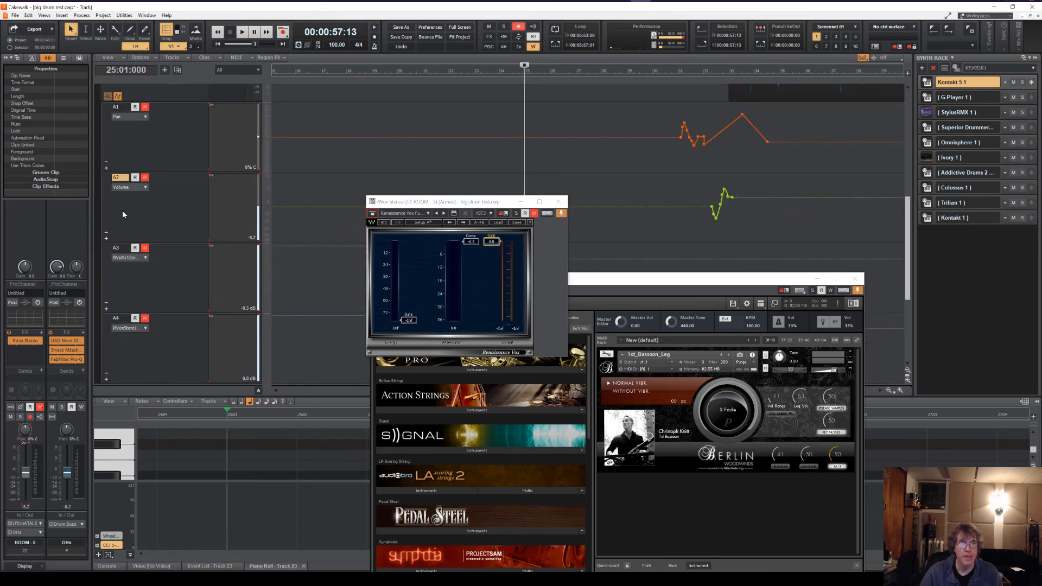
scroll(125, 125, "up", 3)
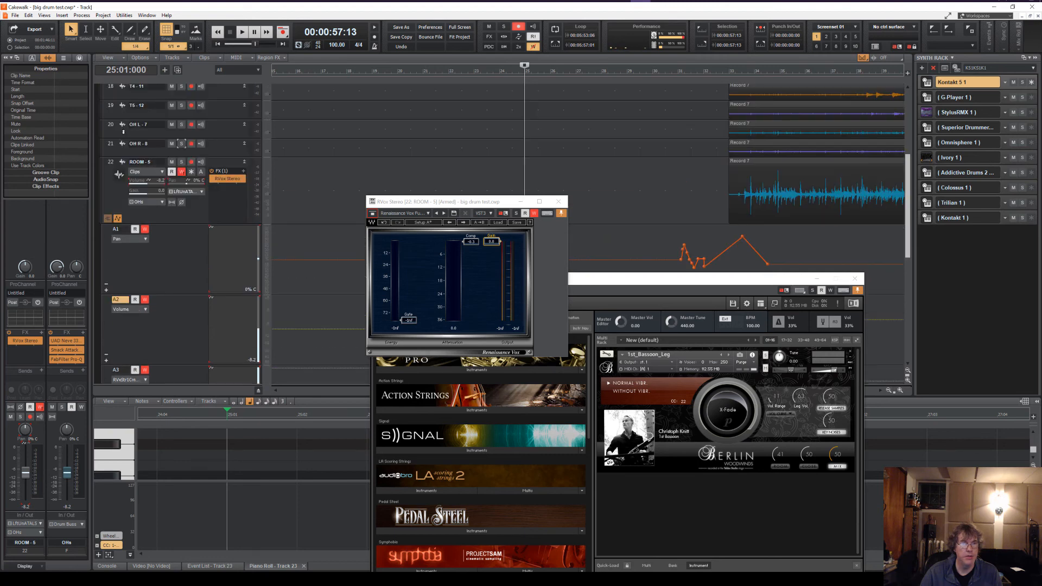
left_click(119, 219)
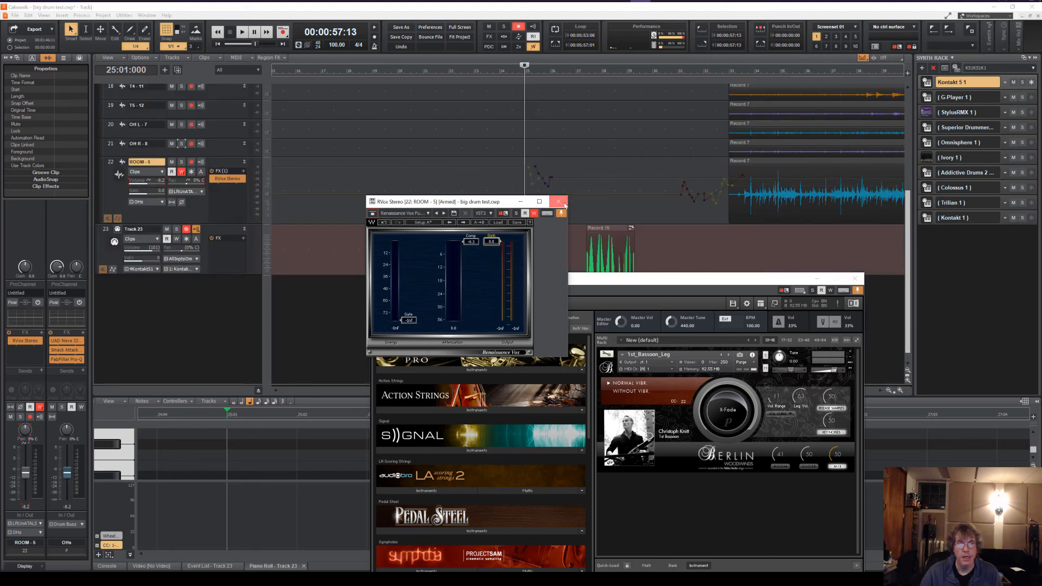
left_click(558, 202)
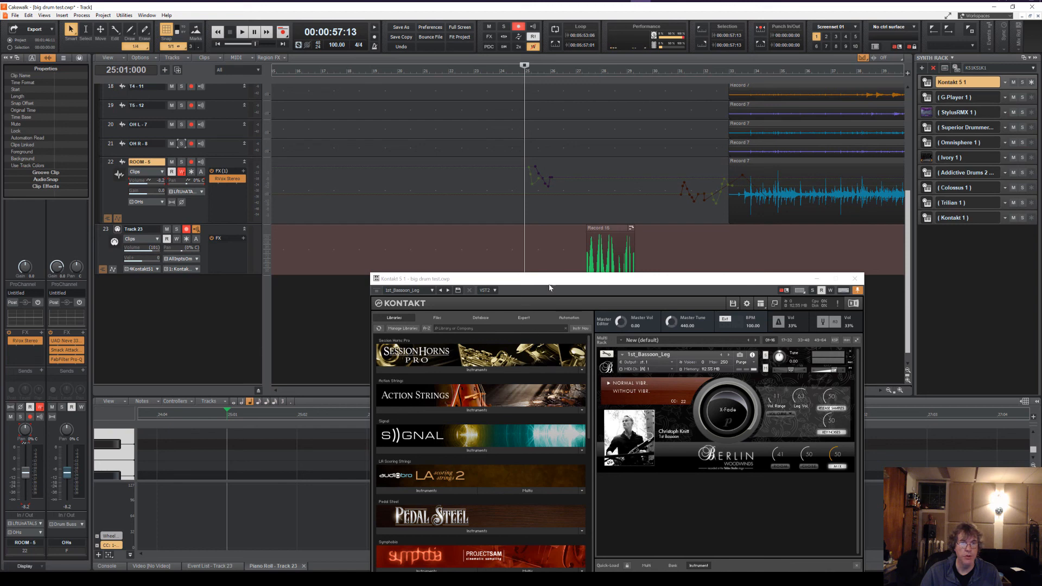
Place the playhead at measure 27, inspect Track 23's MIDI output options without changing them, and return to the Kontakt 5 window.
left_click(573, 258)
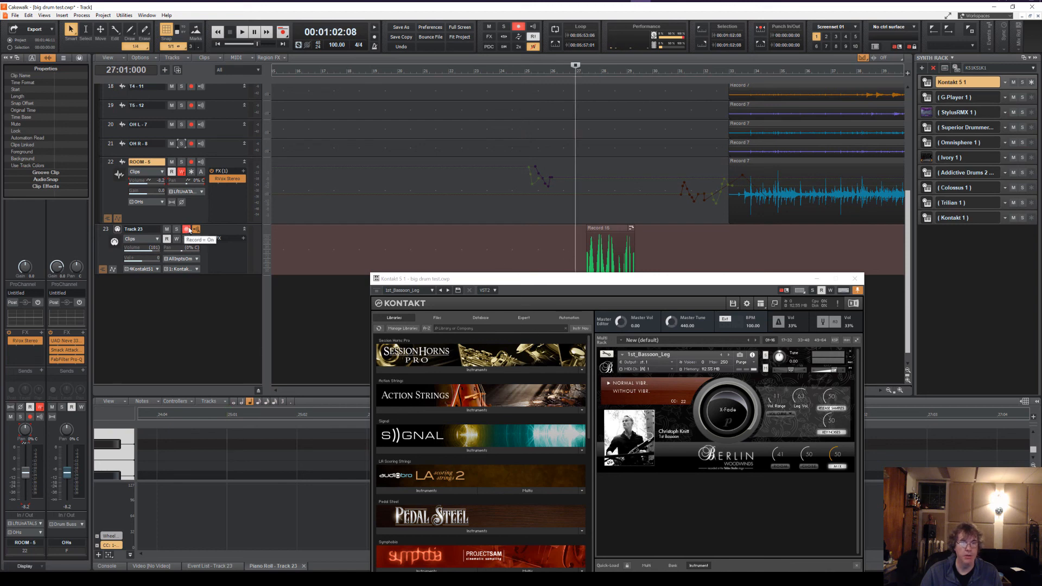
left_click(157, 270)
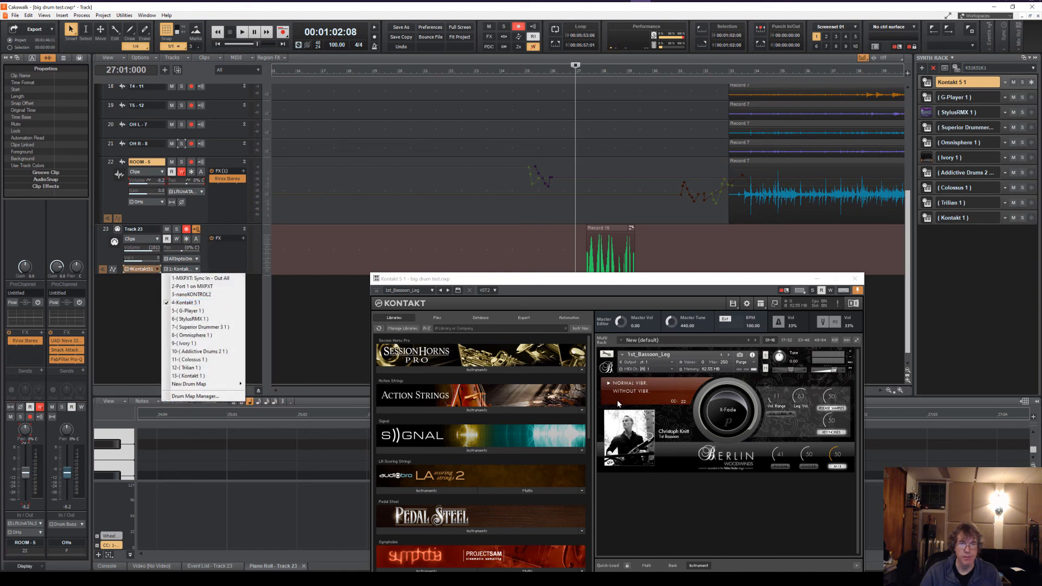
left_click(716, 288)
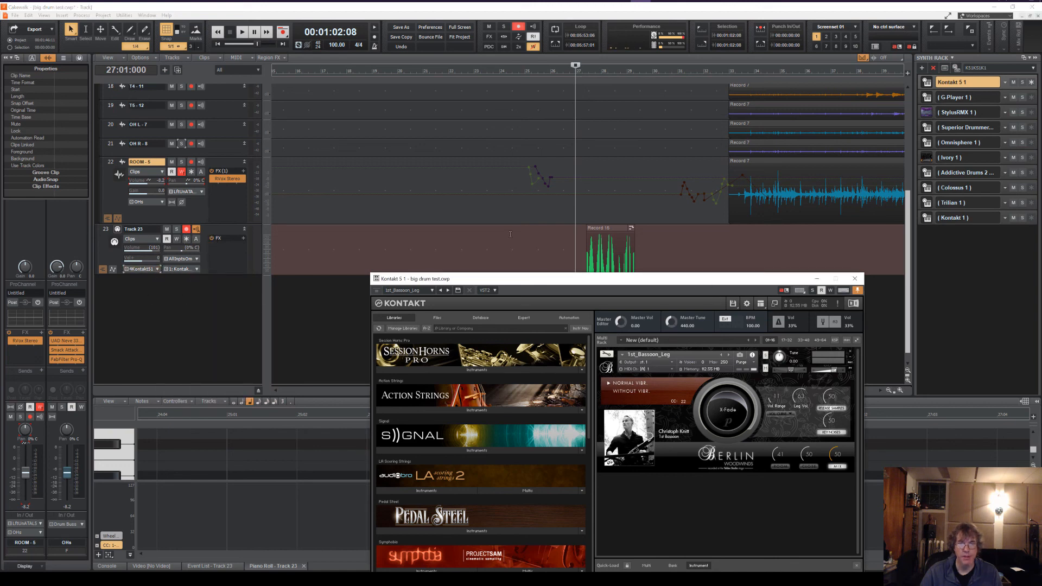